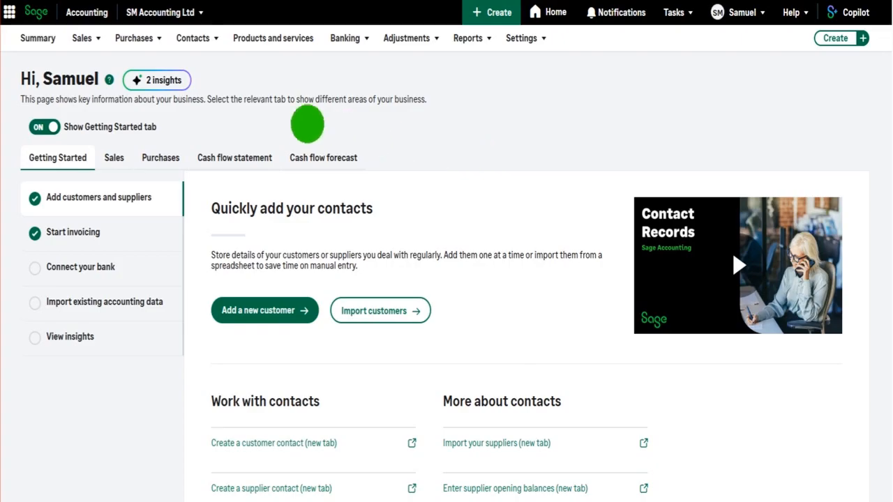
- Create a new sales credit note and select Aviva (AVI001) as the customer, leaving the reference blank
click(84, 38)
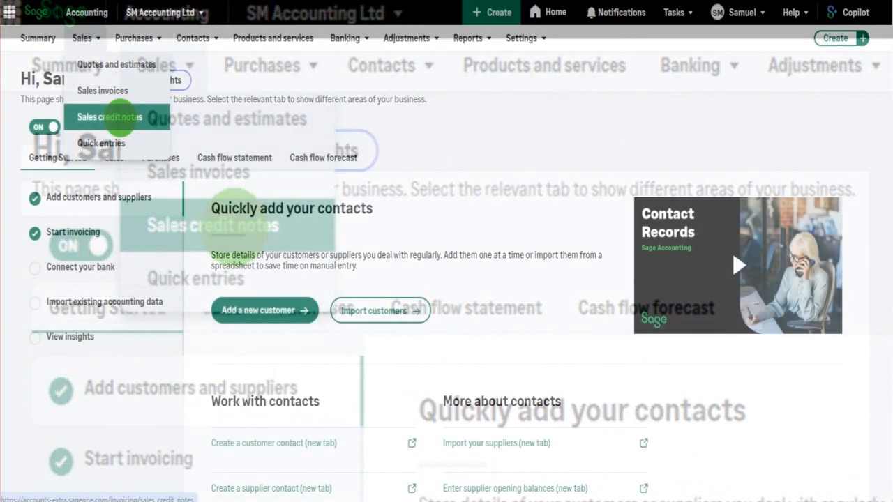
click(120, 117)
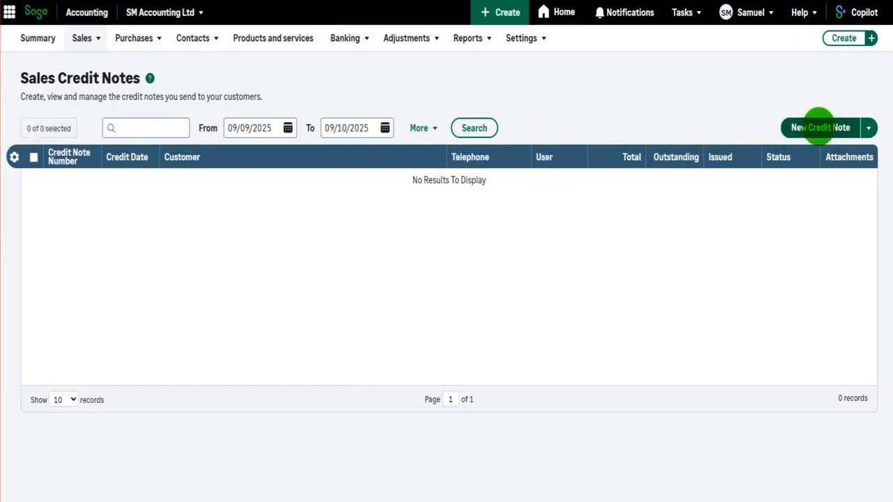
click(815, 132)
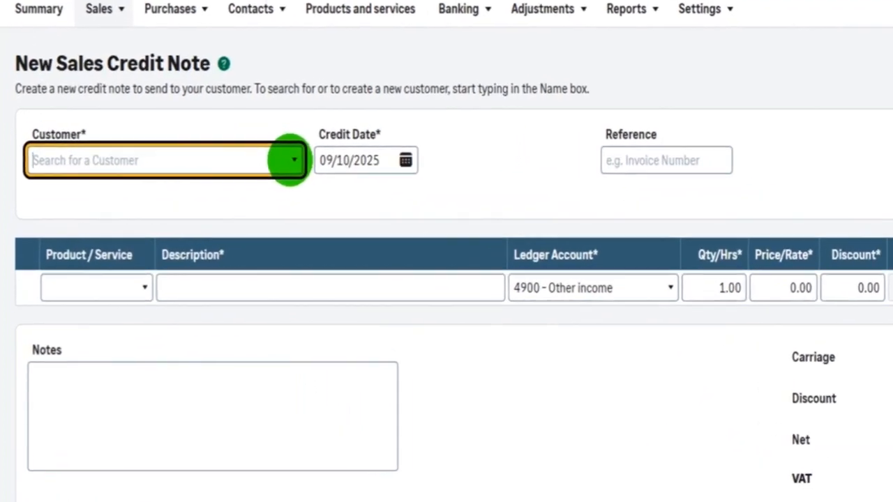
click(290, 159)
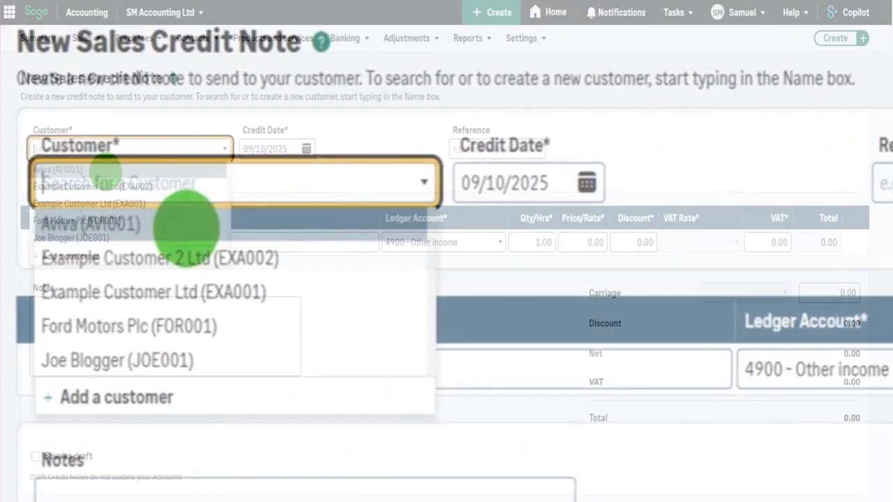
click(279, 222)
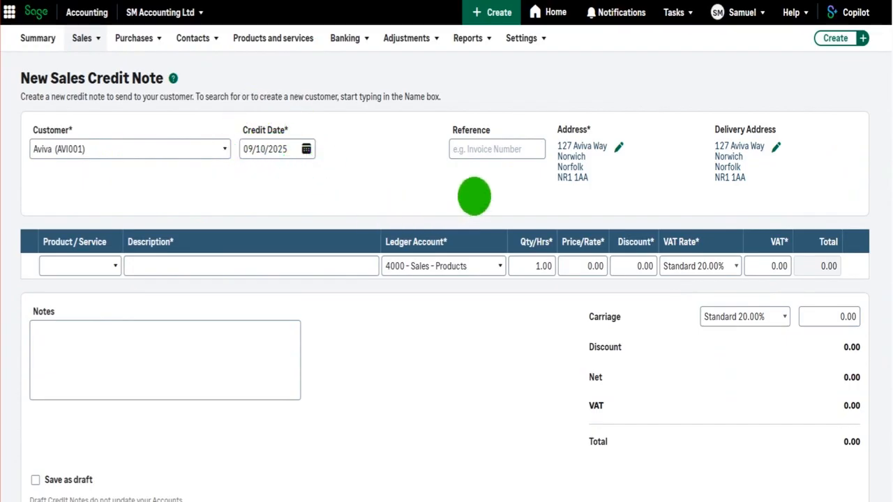
click(498, 146)
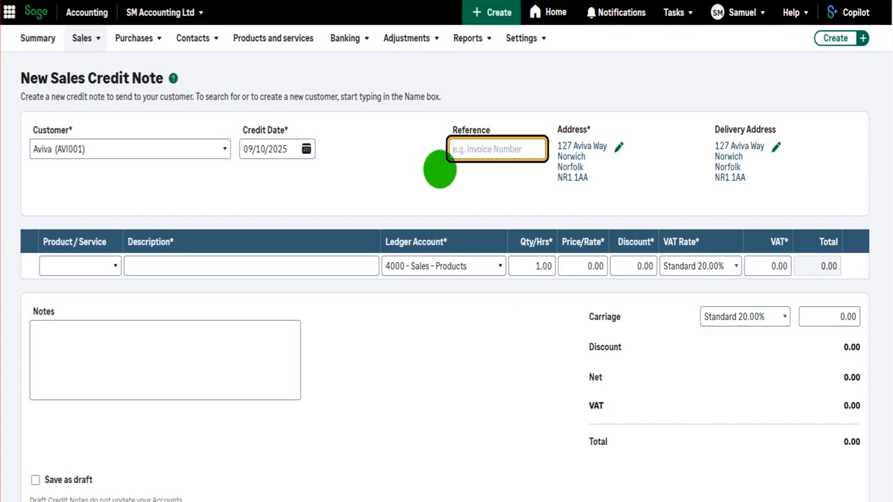
click(523, 37)
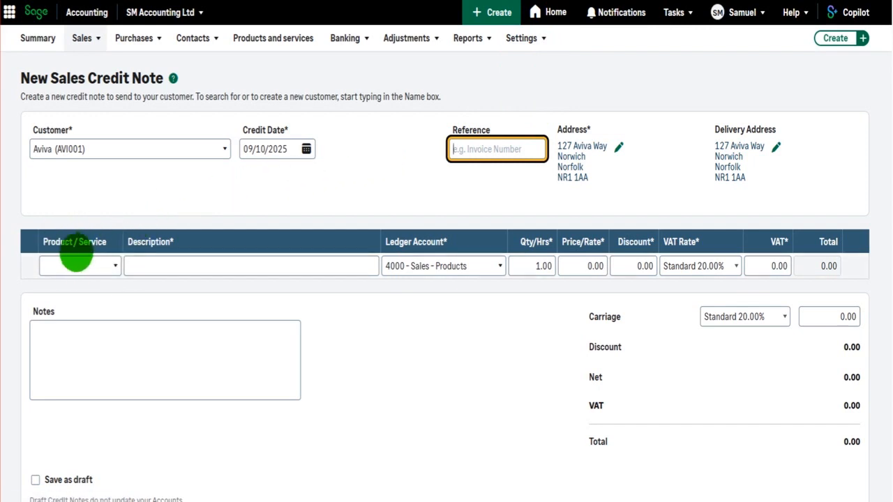
- Describe the first credit note line as "Credit for invoice 54897" and assign it to ledger account 4000 - Sales - Products
click(197, 268)
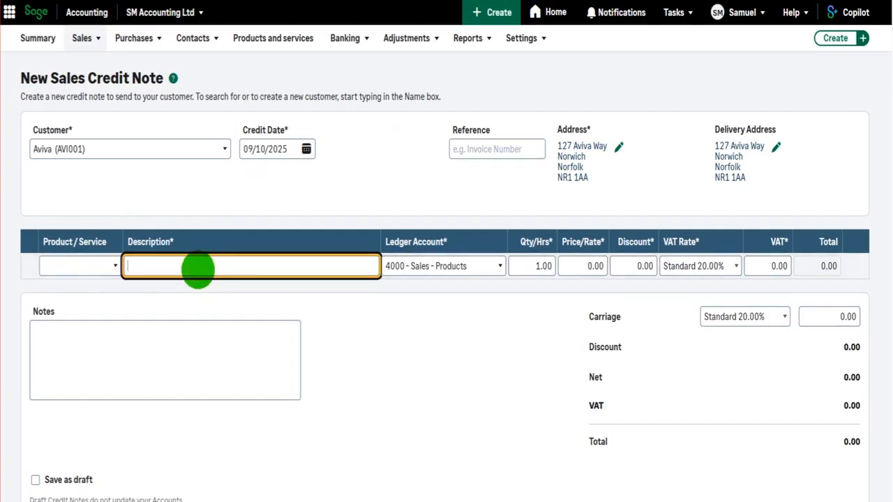
text(Credit for)
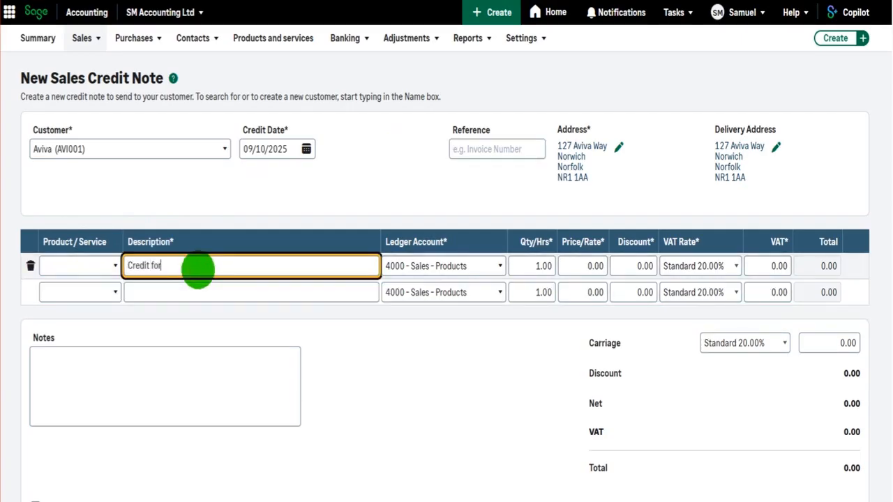
text( invoice 54897)
key(Tab)
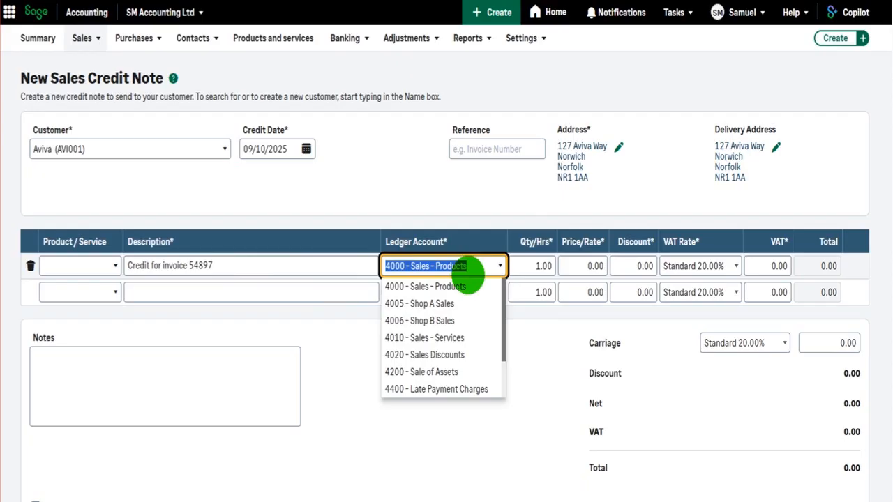
click(469, 286)
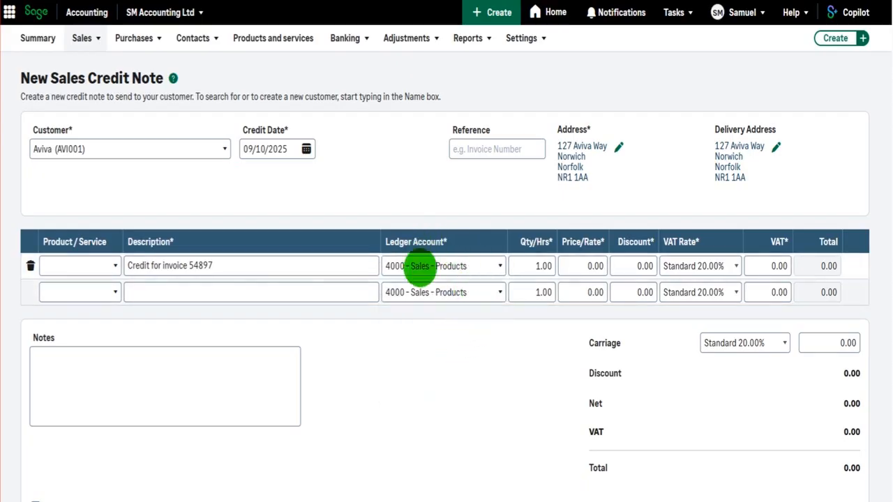
- Set the price of the first credit note line to 50.00
click(578, 266)
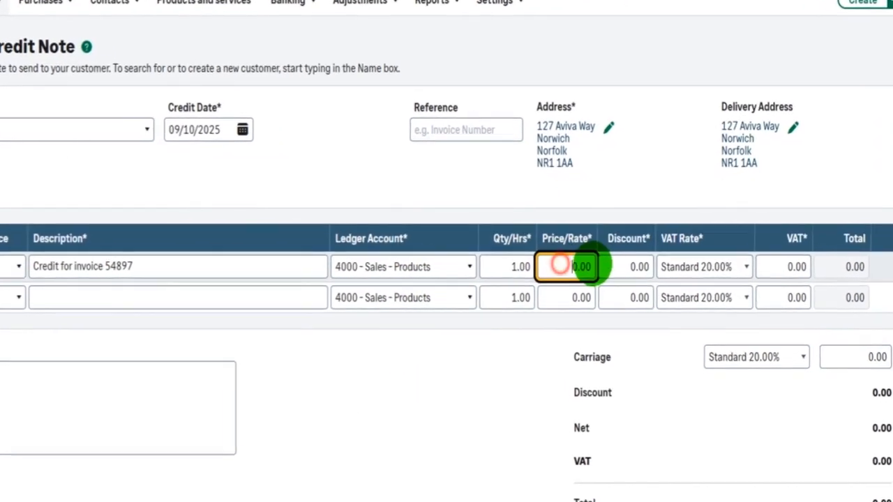
text(50)
key(Tab)
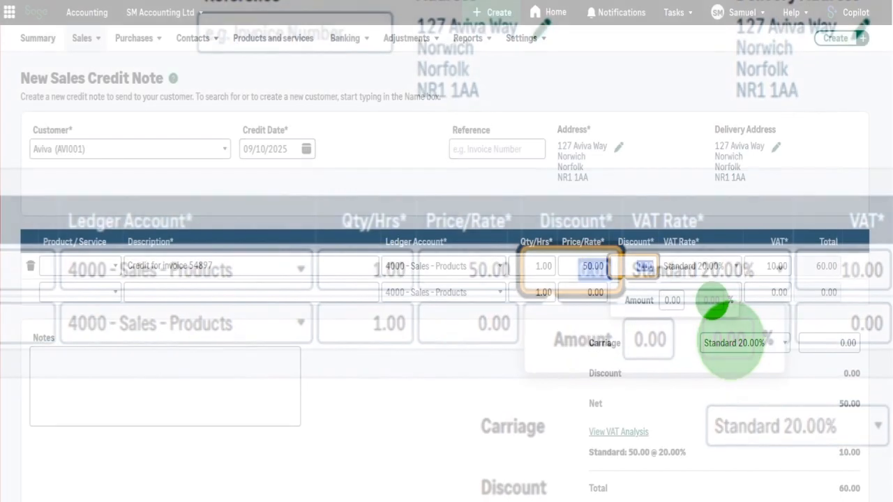
click(777, 266)
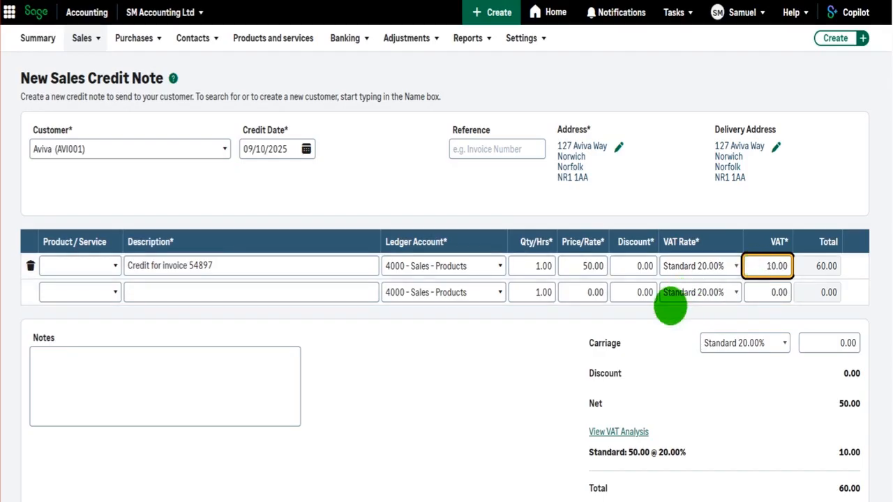
- Save the credit note with the Save & Print option, leaving the notes empty
scroll(670, 306, down, 2)
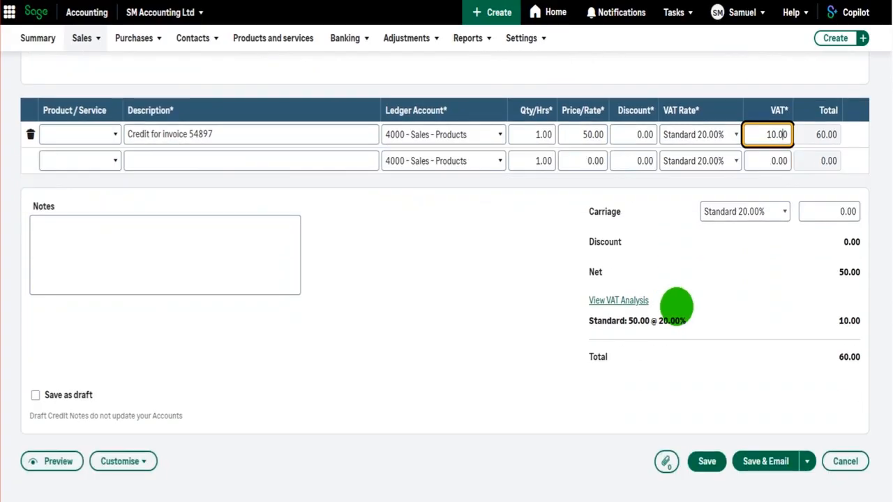
click(468, 277)
click(81, 233)
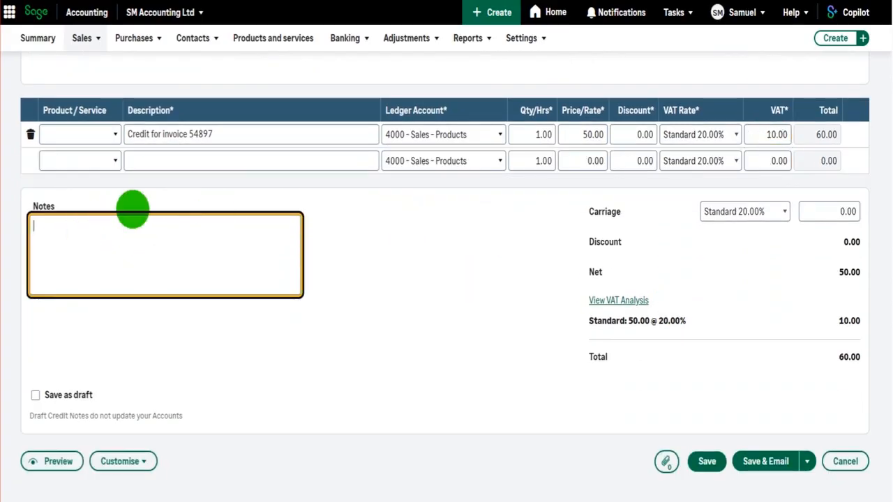
click(429, 237)
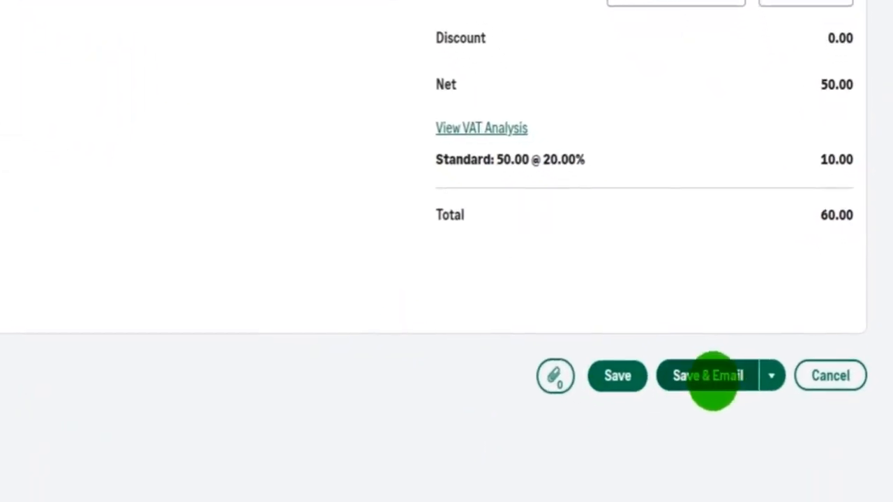
click(771, 376)
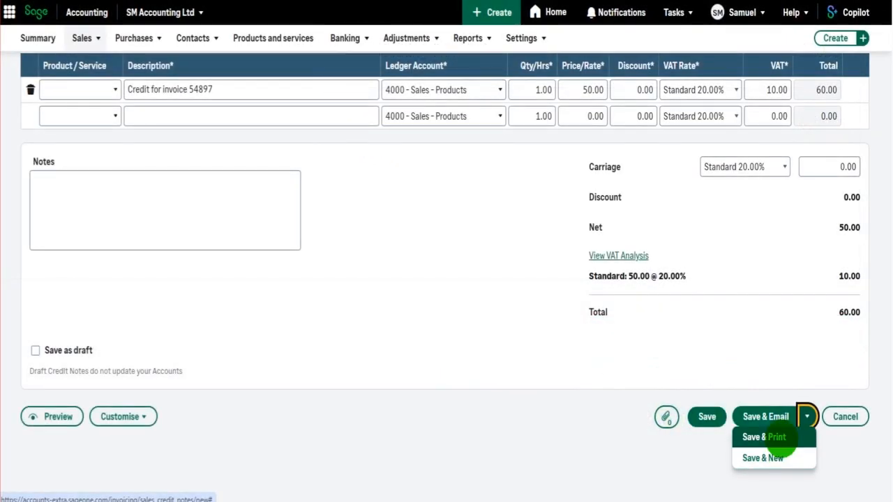
click(776, 438)
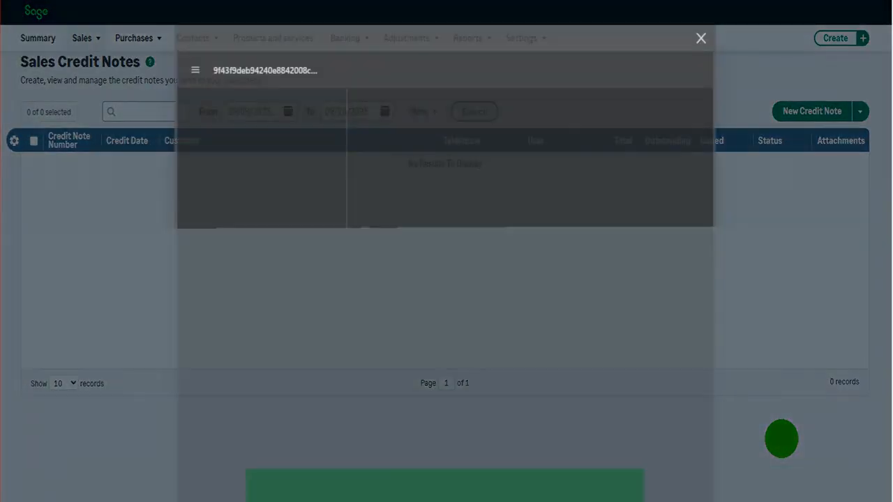
- Review the credit note's details and totals in the PDF preview and close it
scroll(539, 276, down, 2)
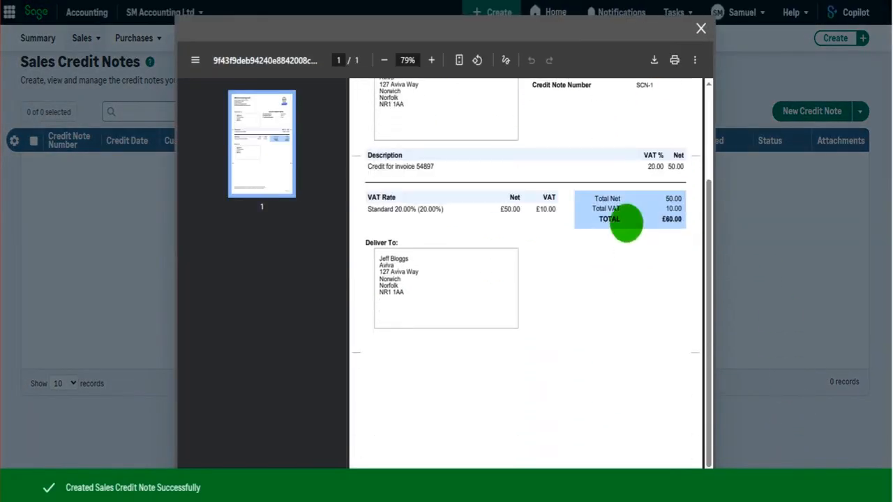
scroll(442, 255, down, 1)
scroll(474, 286, up, 3)
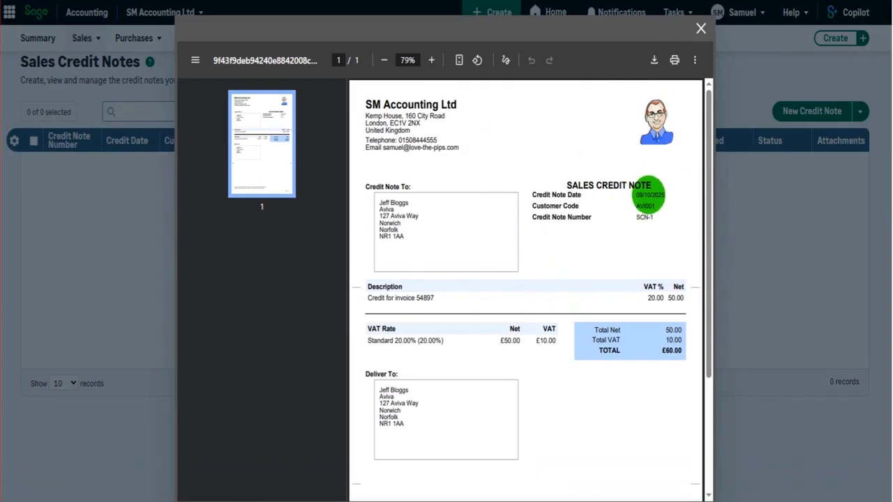
click(701, 29)
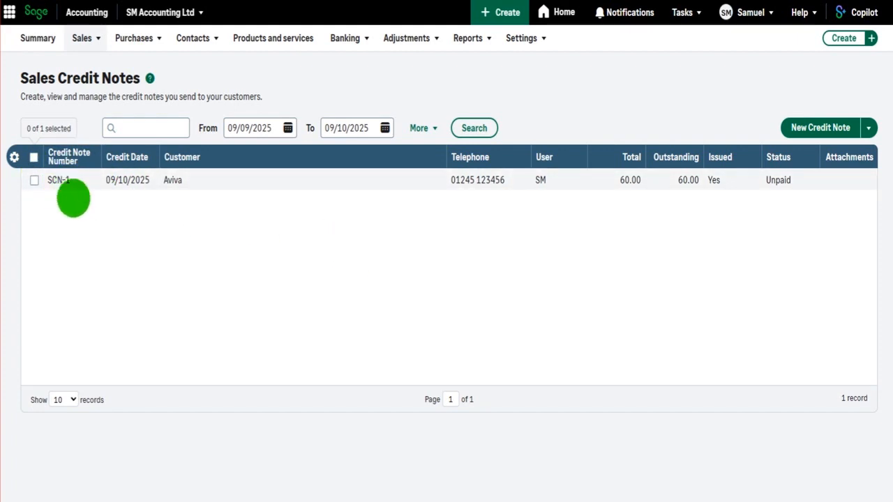
- Check the Sales Credit Note prefix and Next Credit Note Number in the document preferences, and save the page
click(519, 39)
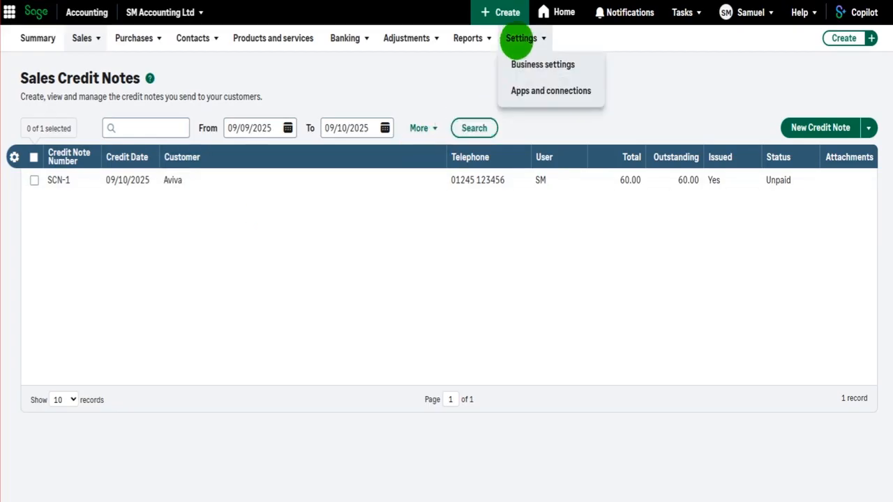
click(527, 63)
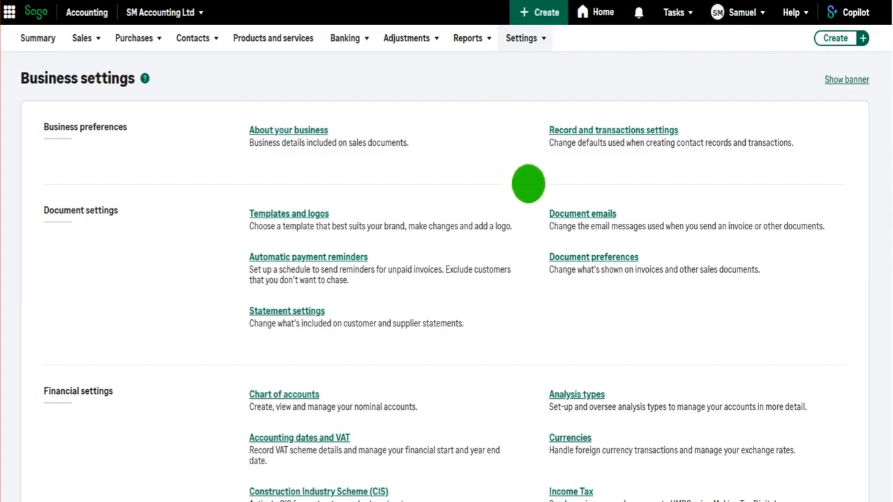
click(603, 257)
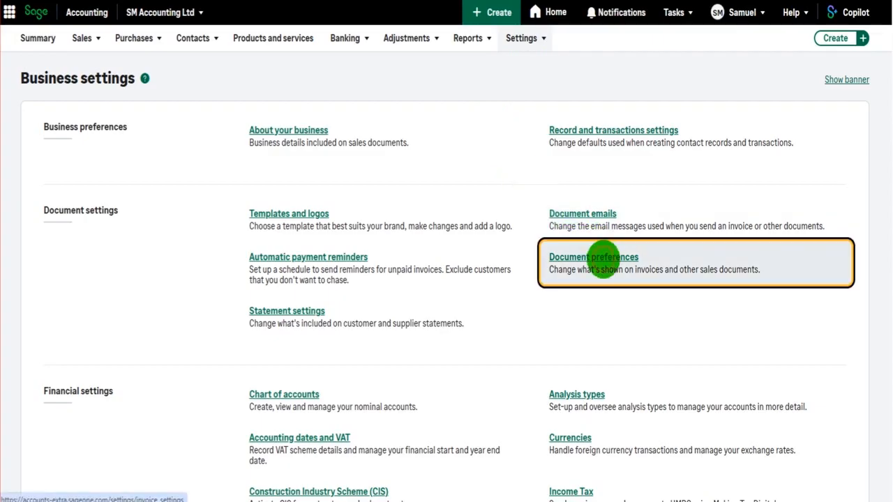
scroll(646, 255, down, 4)
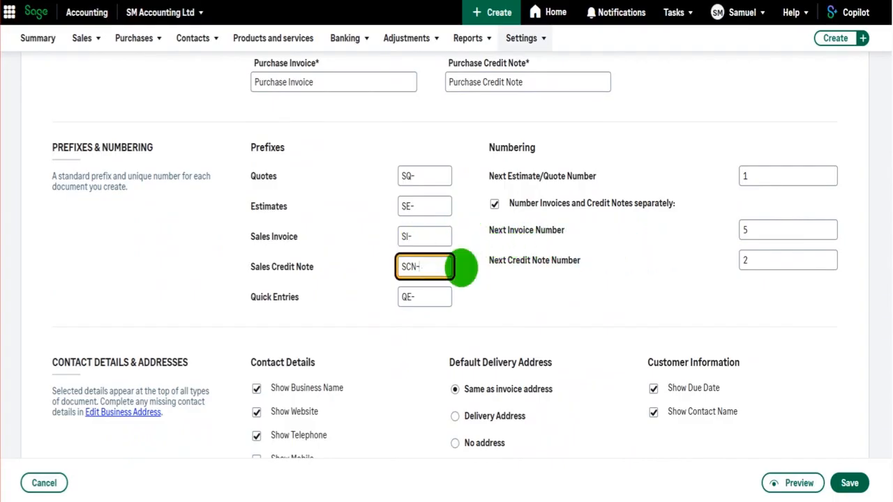
click(788, 259)
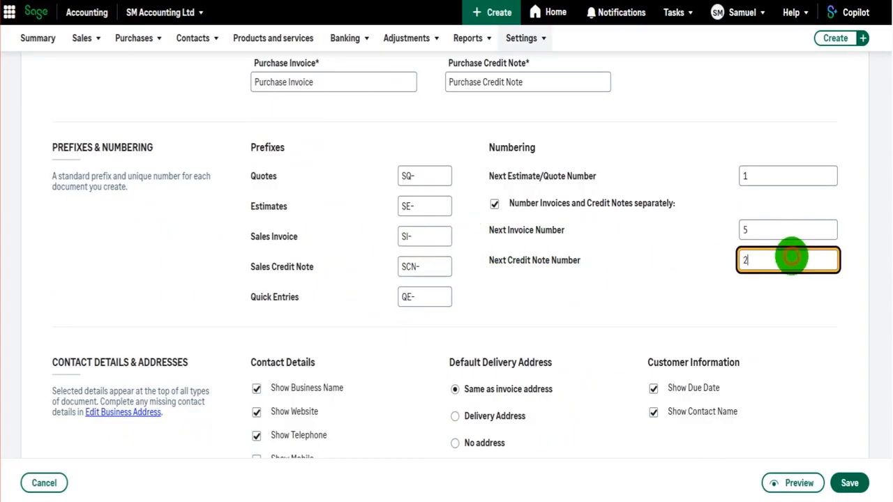
click(422, 269)
click(772, 264)
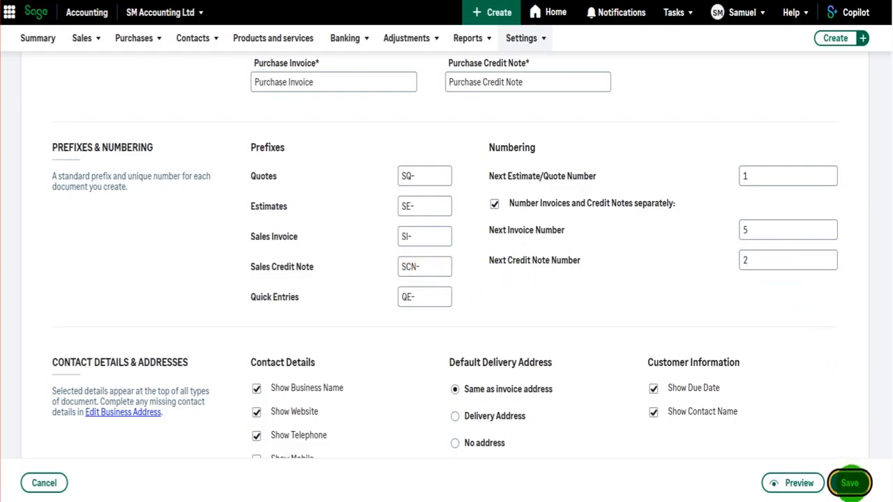
- Revisit the sales credit notes list and open Aviva's customer record to examine its balance and activity
mouse_move(85, 38)
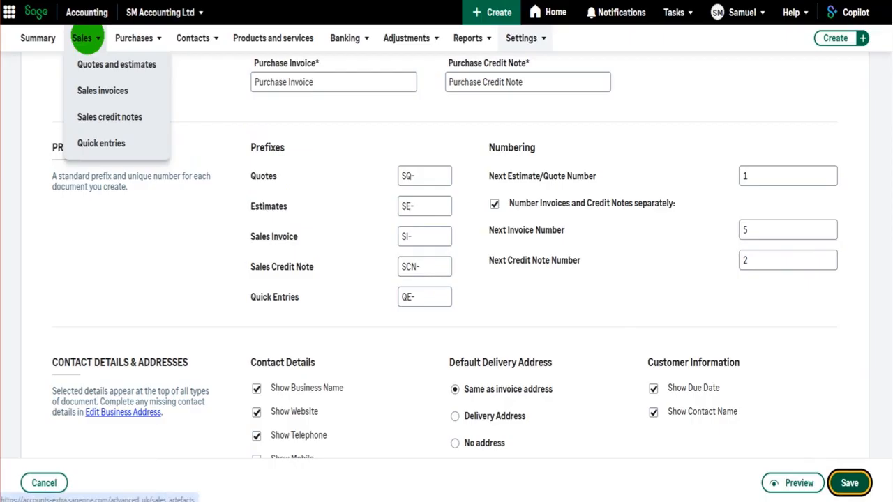
click(100, 109)
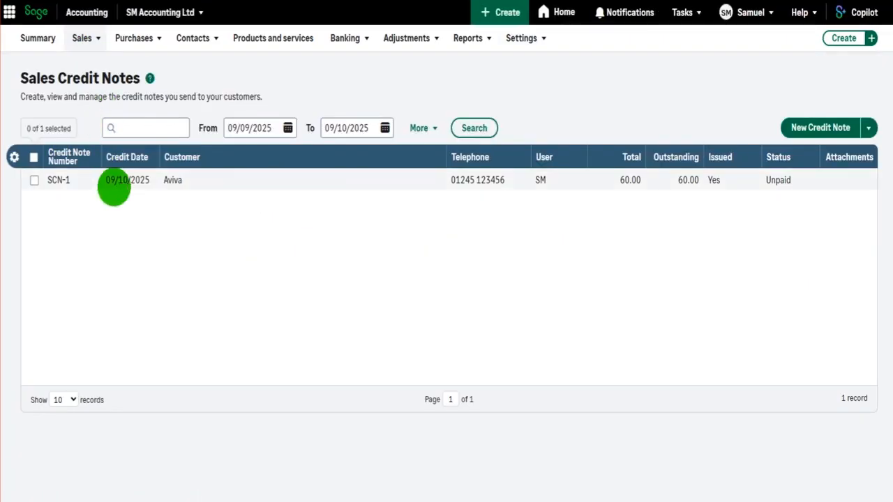
mouse_move(189, 40)
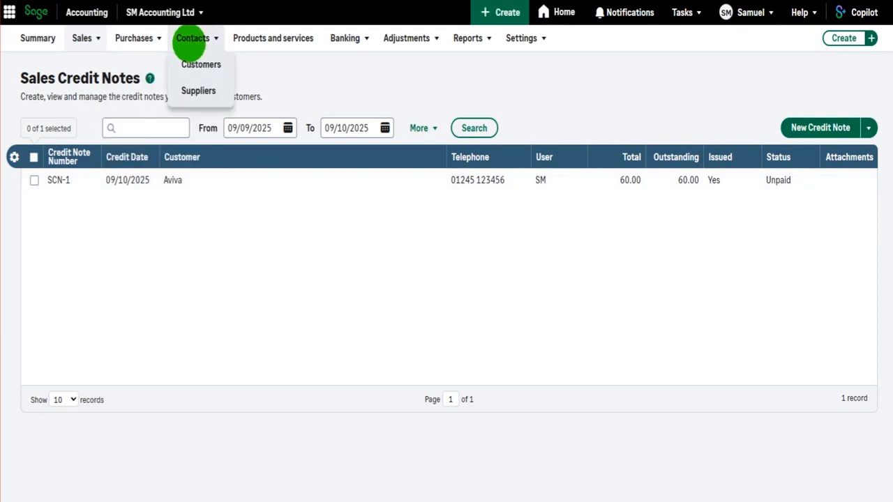
click(200, 64)
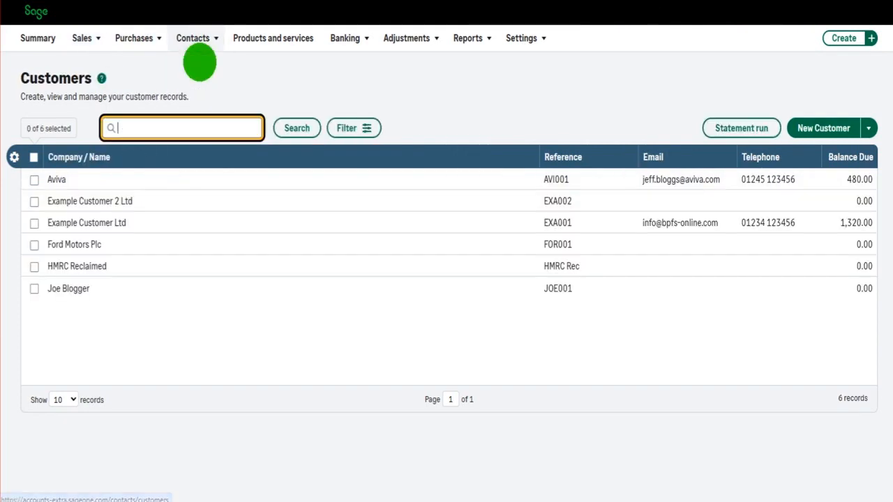
click(55, 178)
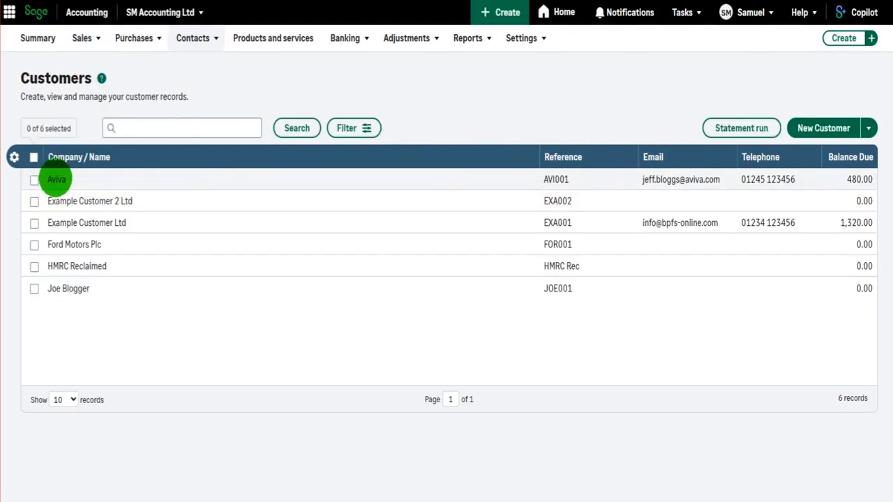
scroll(462, 187, down, 1)
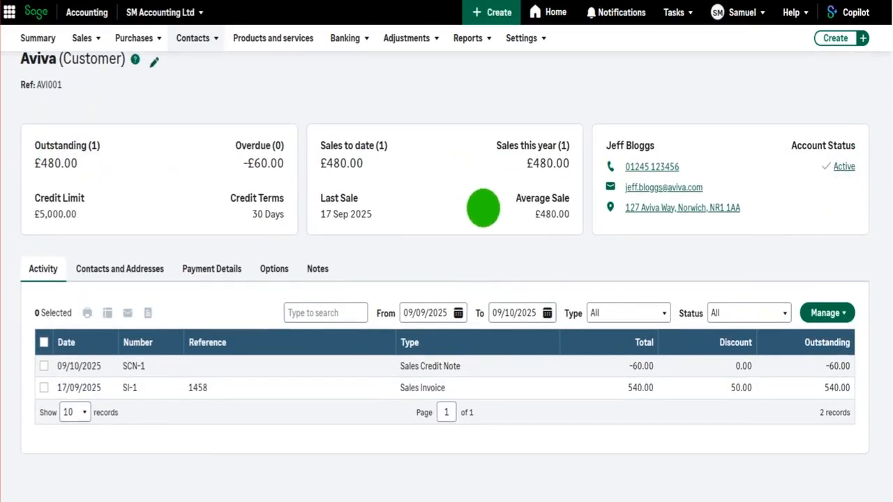